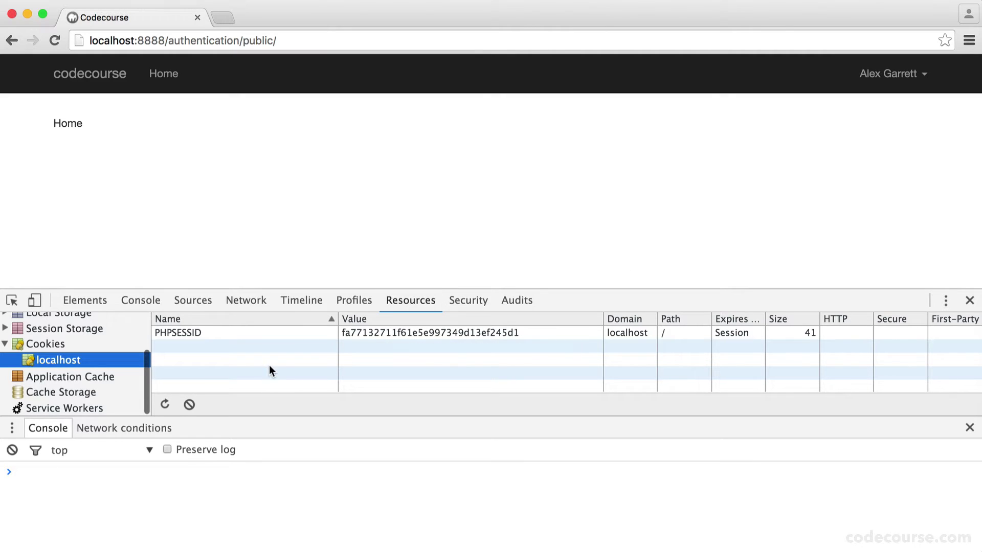
# Step: Delete the PHPSESSID session cookie in DevTools and close DevTools
pyautogui.click(246, 338)
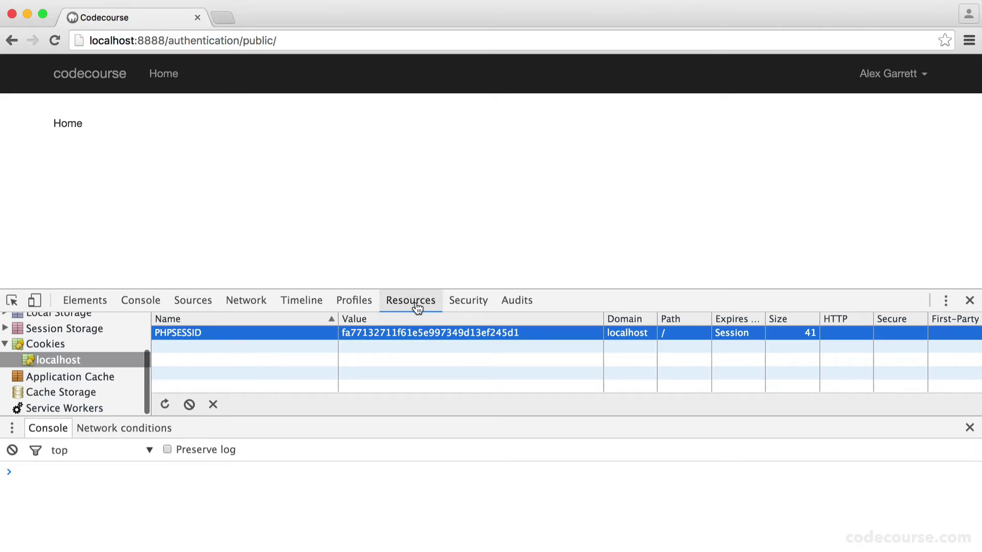
pyautogui.press('Delete')
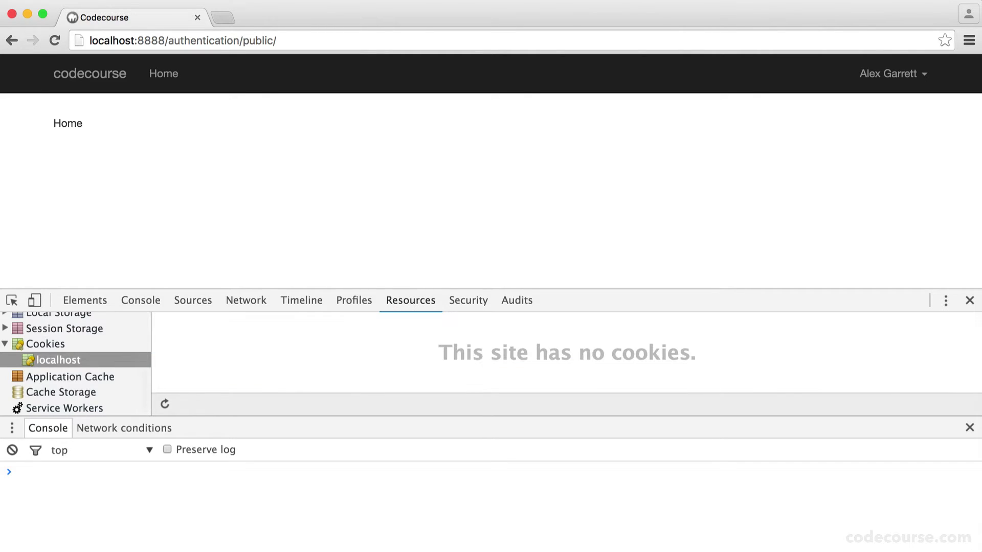
pyautogui.click(970, 300)
# Step: Reload the page to show the signed-out state and bring up the sign-up form
pyautogui.click(269, 40)
pyautogui.press('Return')
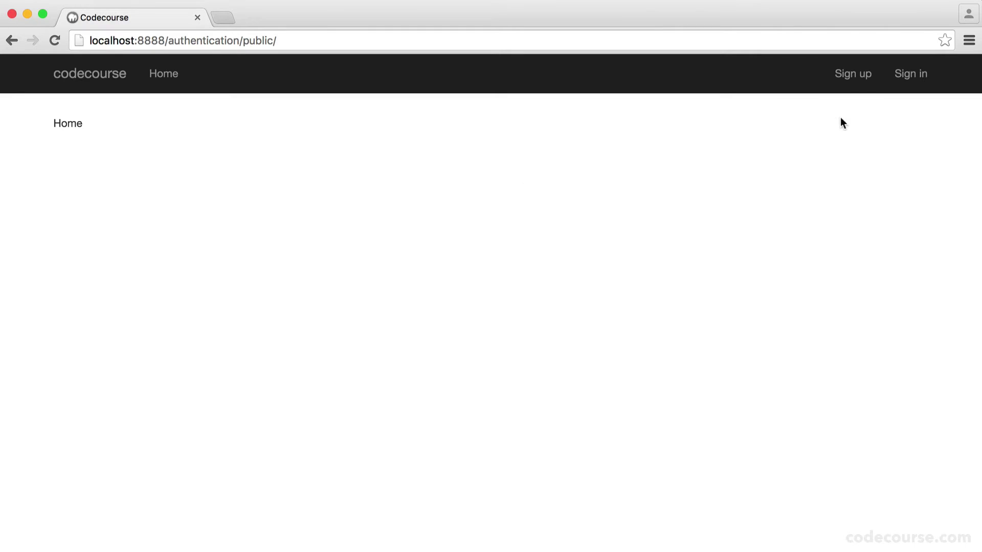
pyautogui.click(852, 73)
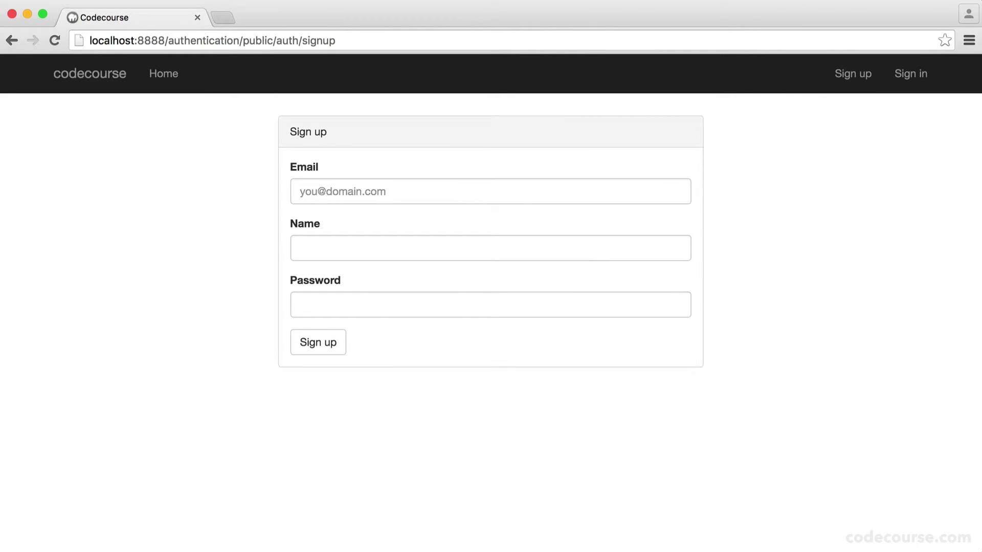
# Step: Close the open tabs in Atom and open app/Controllers/Auth/AuthController.php
pyautogui.press('super+Tab')
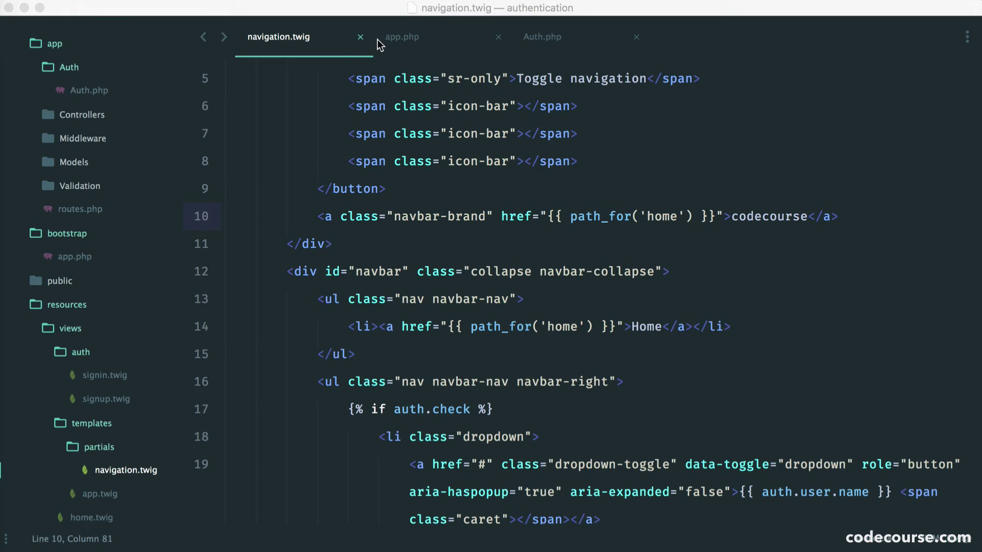
pyautogui.click(360, 37)
pyautogui.click(360, 37)
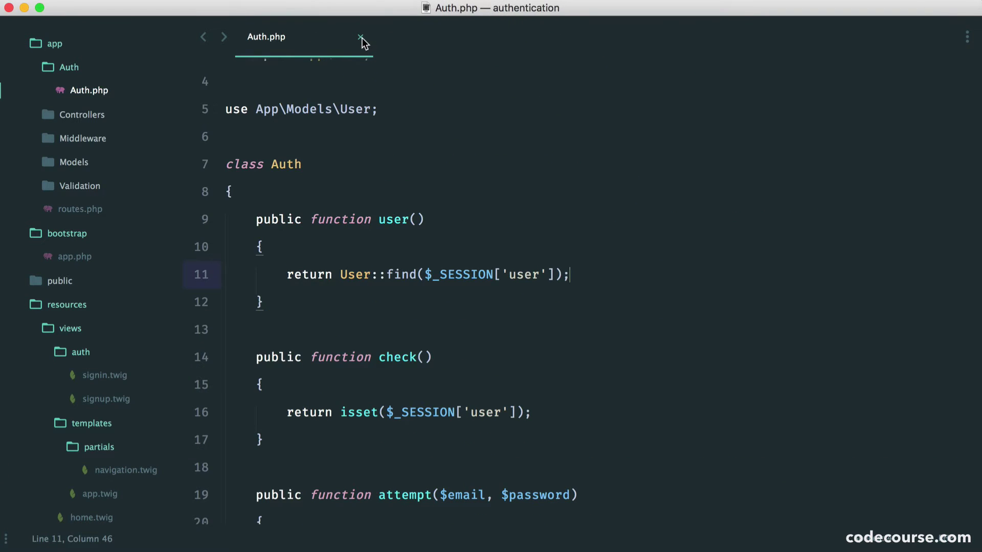
pyautogui.click(81, 114)
pyautogui.click(81, 138)
pyautogui.click(108, 161)
pyautogui.scroll(-2, 562, 311)
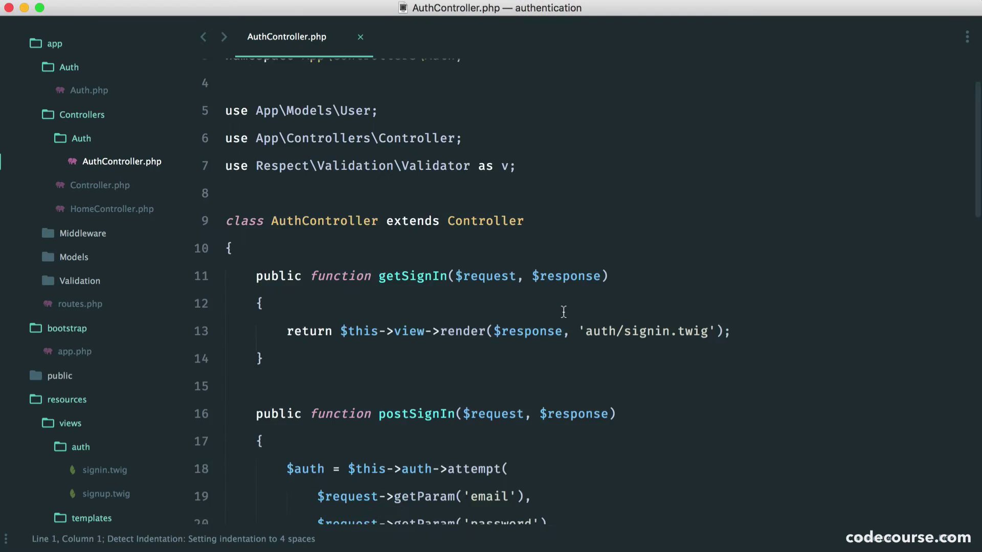
pyautogui.scroll(-5, 563, 312)
pyautogui.scroll(-5, 563, 312)
pyautogui.scroll(-5, 563, 311)
pyautogui.scroll(-5, 563, 311)
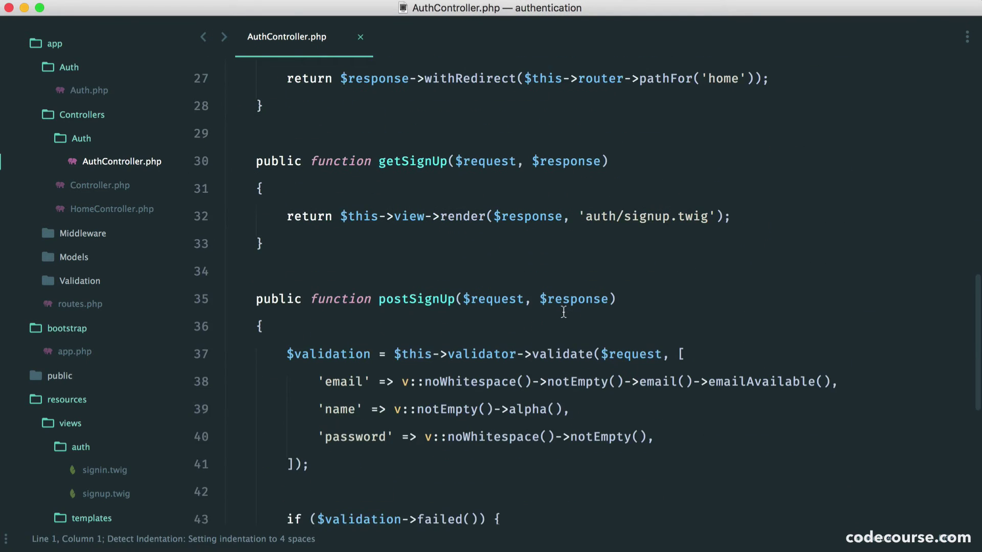
pyautogui.scroll(-3, 563, 312)
pyautogui.scroll(-3, 563, 312)
pyautogui.scroll(-2, 563, 311)
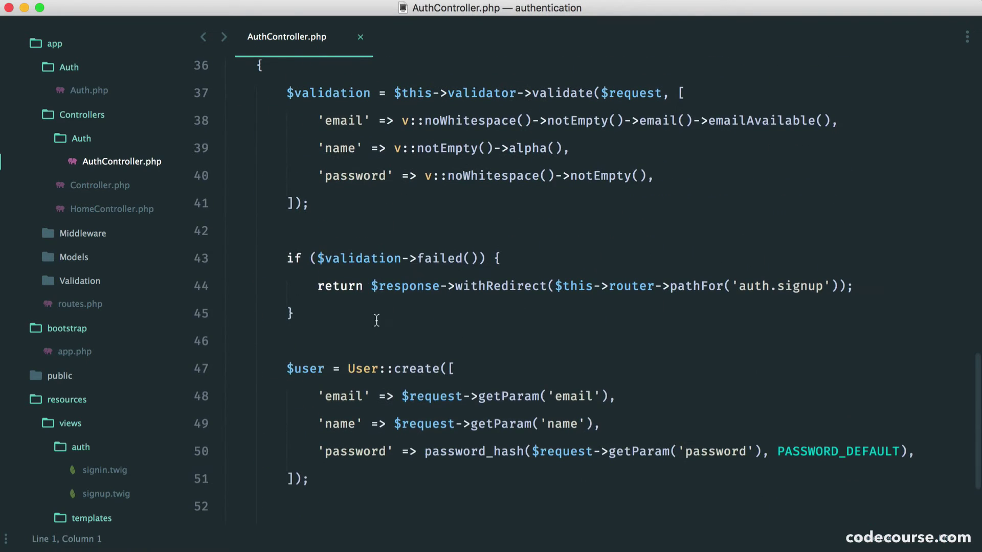
# Step: Tidy blank lines in postSignUp, opening an empty line after User::create, and save
pyautogui.click(376, 319)
pyautogui.press('Return')
pyautogui.press('Return')
pyautogui.press('super+s')
pyautogui.scroll(-3, 545, 303)
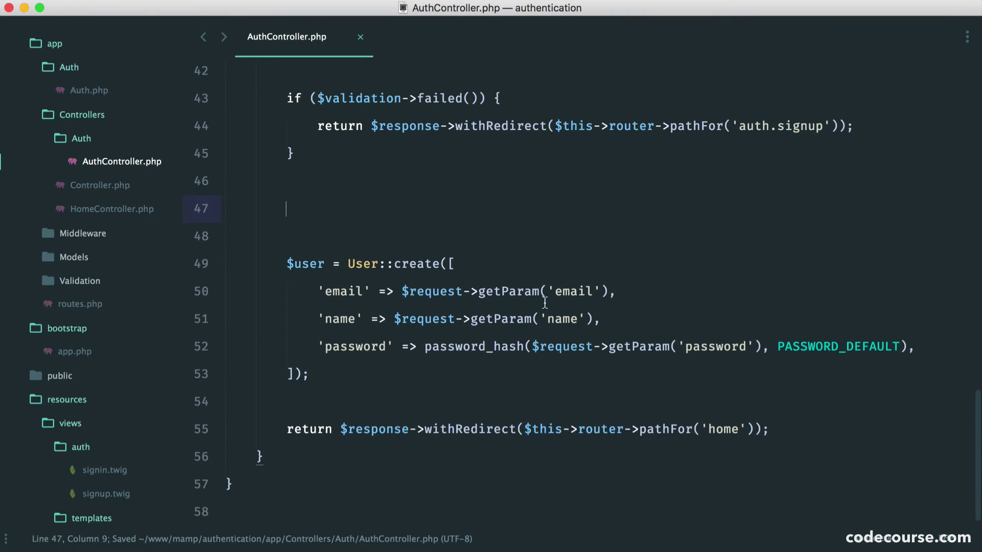
pyautogui.hotkey('shift', 'Up')
pyautogui.hotkey('shift', 'Up')
pyautogui.press('BackSpace')
pyautogui.press('Return')
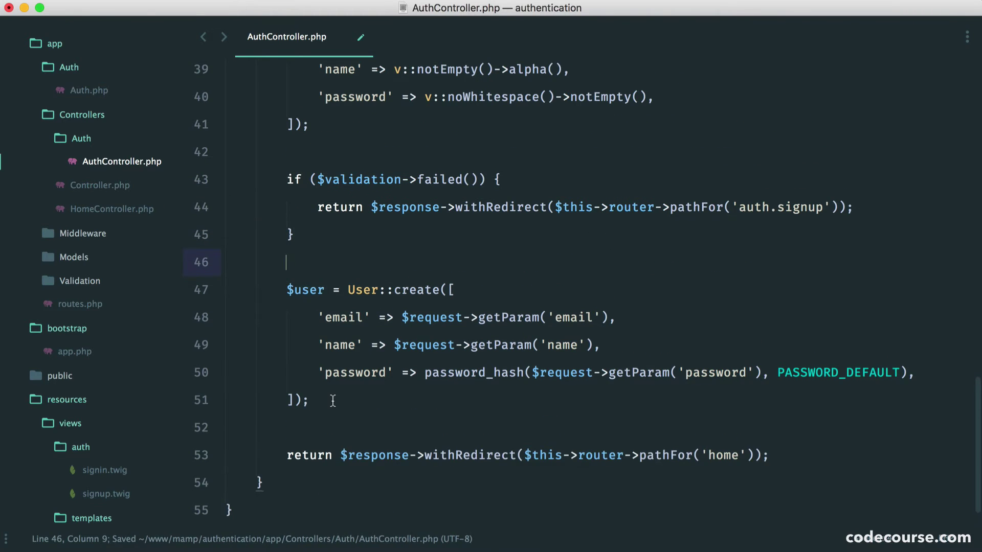
pyautogui.click(333, 400)
pyautogui.press('Return')
pyautogui.press('Return')
pyautogui.press('Return')
pyautogui.press('Up')
pyautogui.scroll(-3, 363, 403)
pyautogui.press('super+s')
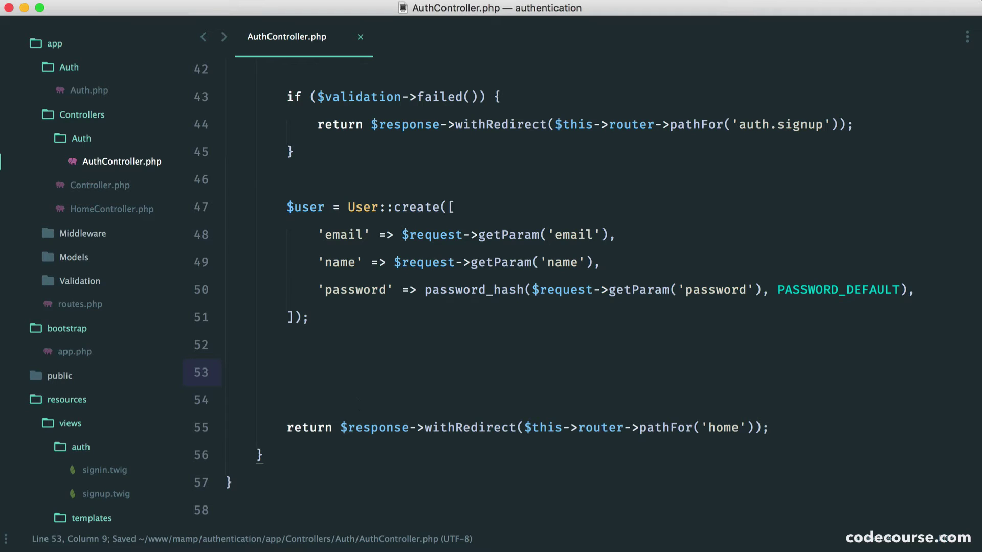
pyautogui.press('super+Tab')
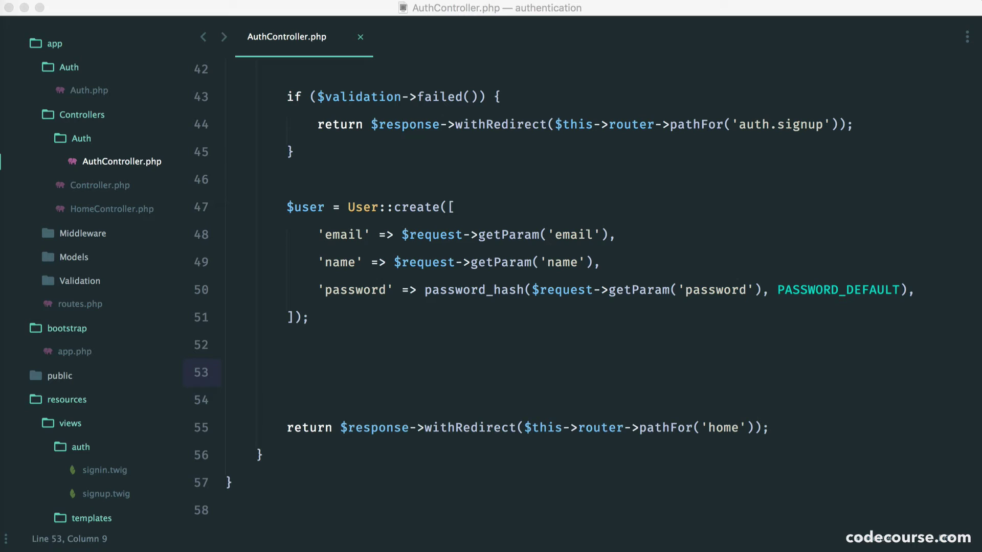
# Step: Start the $this->auth->attempt(...) call on the blank line after User::create
pyautogui.click(377, 377)
pyautogui.write('$this-')
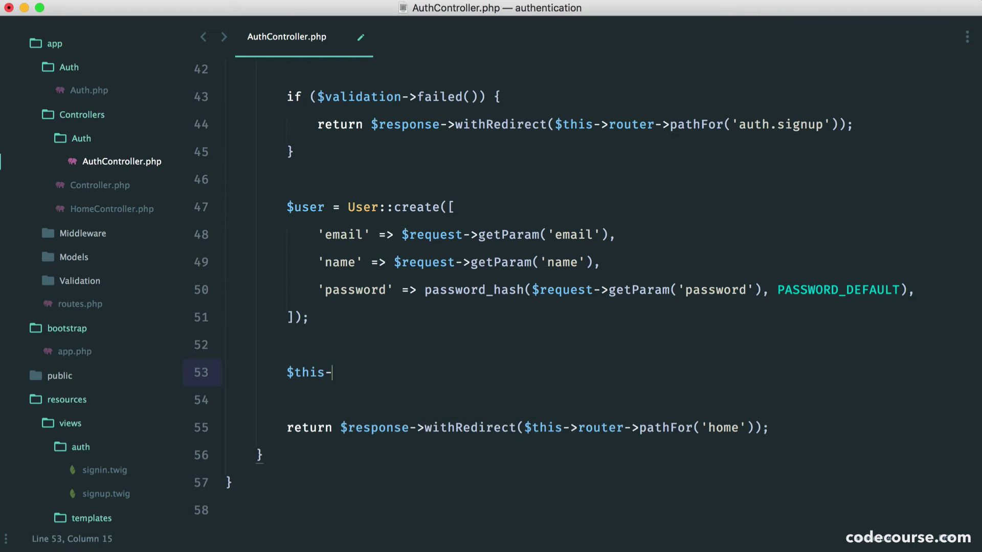
pyautogui.write('>auth->attept')
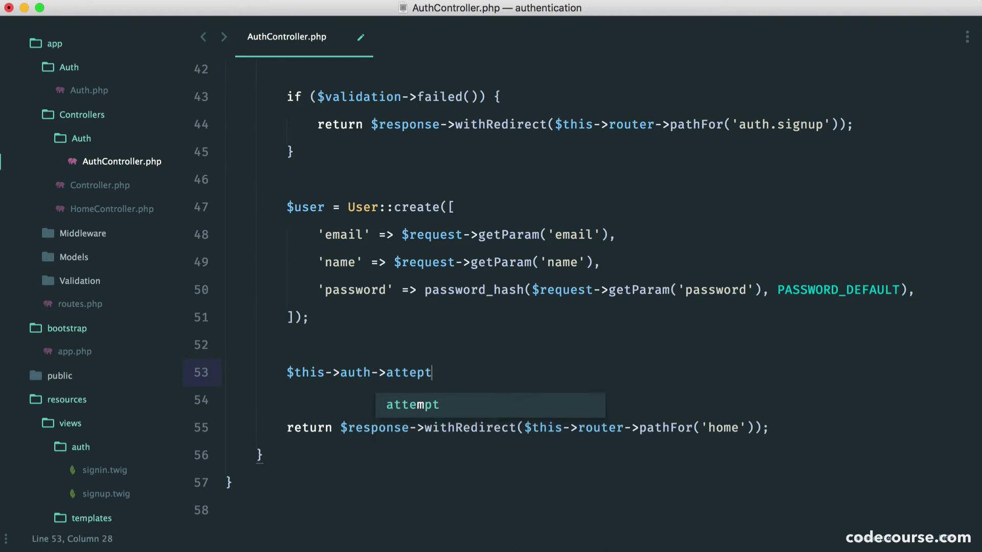
pyautogui.write('mpt();')
pyautogui.press('super+s')
pyautogui.press('Left')
pyautogui.press('Left')
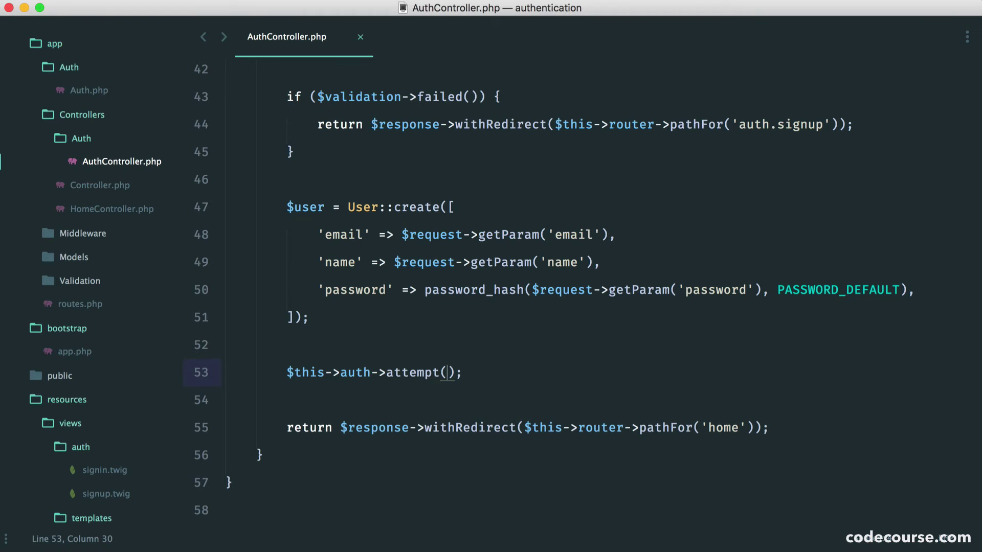
pyautogui.write('$user->')
pyautogui.press('super+s')
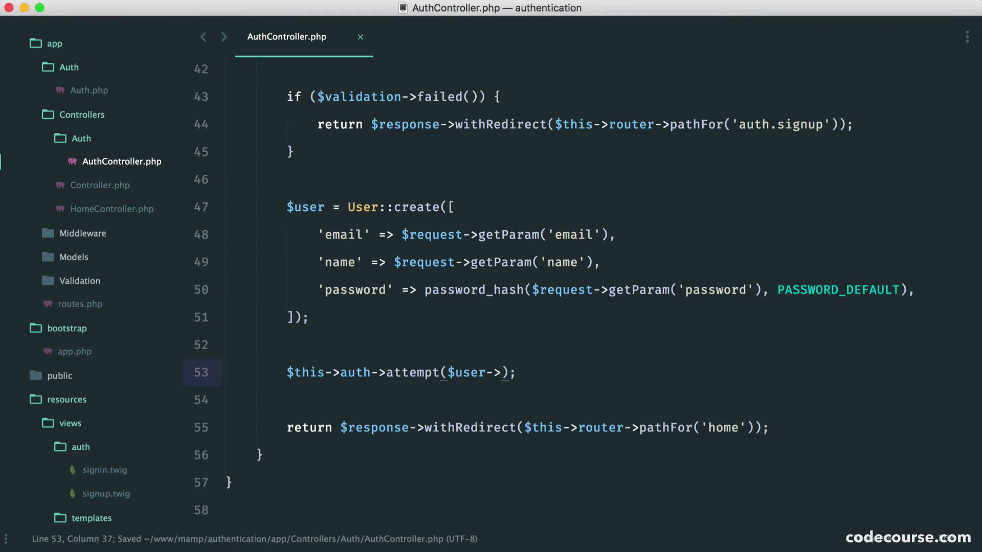
pyautogui.write('email')
pyautogui.press('super+s')
pyautogui.write(',')
pyautogui.press('super+s')
# Step: Correct the second argument to $request->getParam('password') and save the controller
pyautogui.moveTo(286, 200); pyautogui.dragTo(316, 290)
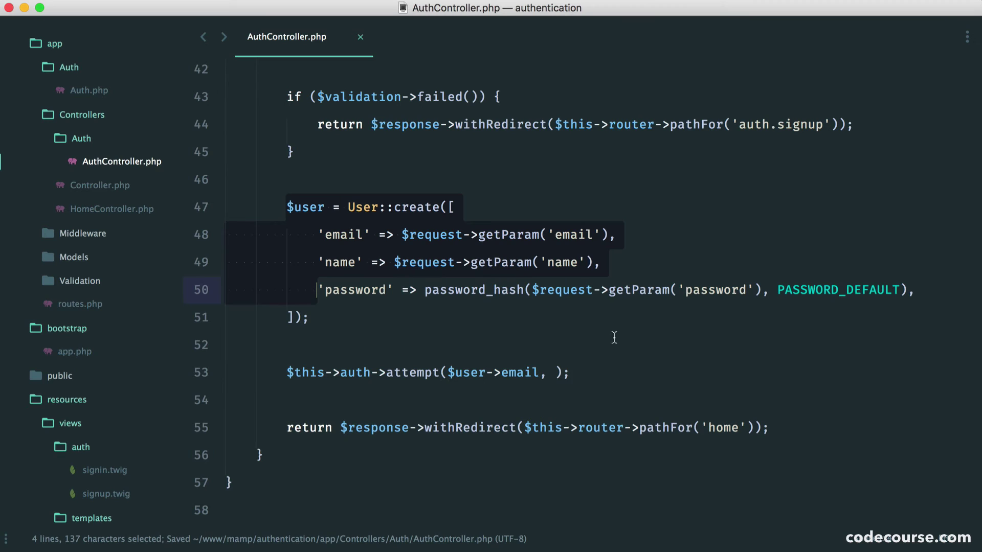
pyautogui.click(557, 373)
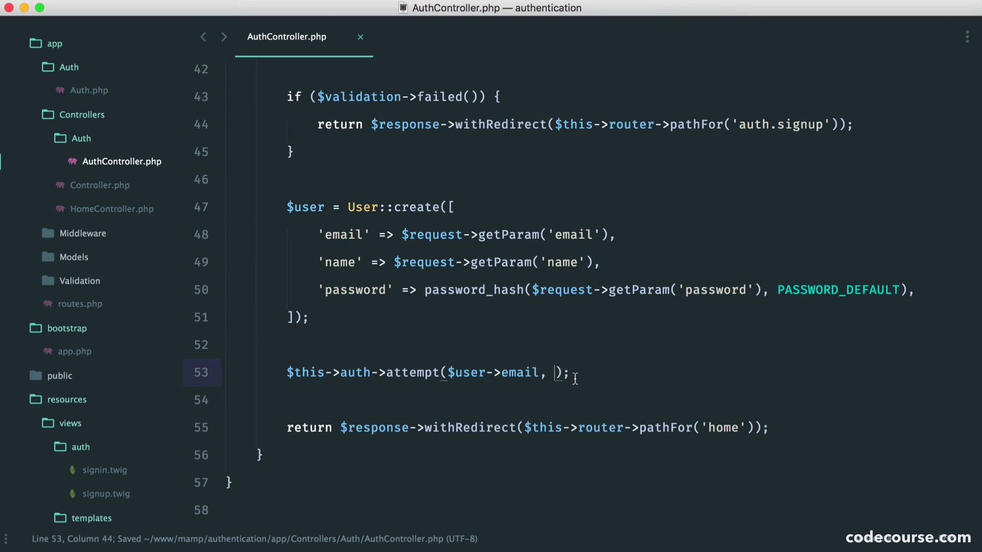
pyautogui.write('$request->')
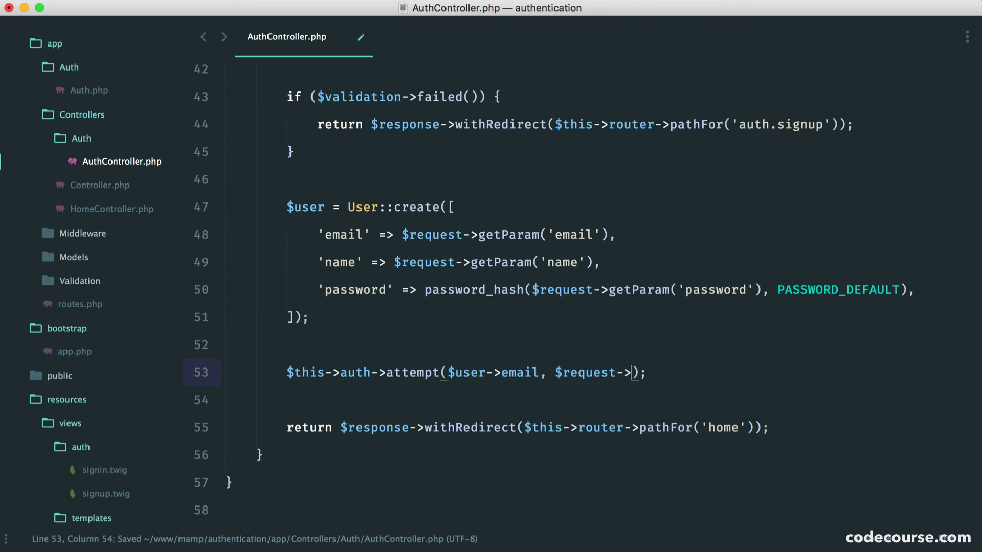
pyautogui.write('getaram(0')
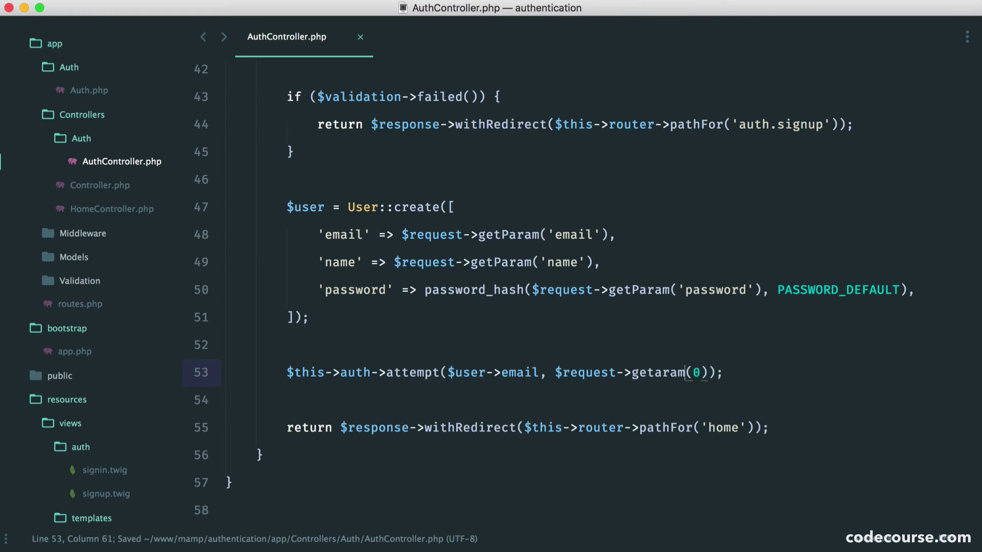
pyautogui.press('Left')
pyautogui.press('Left')
pyautogui.press('Left')
pyautogui.write('P')
pyautogui.press('Right')
pyautogui.press('Right')
pyautogui.press('Right')
pyautogui.press('BackSpace')
pyautogui.write("''")
pyautogui.press('Left')
pyautogui.write('password')
pyautogui.press('End')
pyautogui.press('super+s')
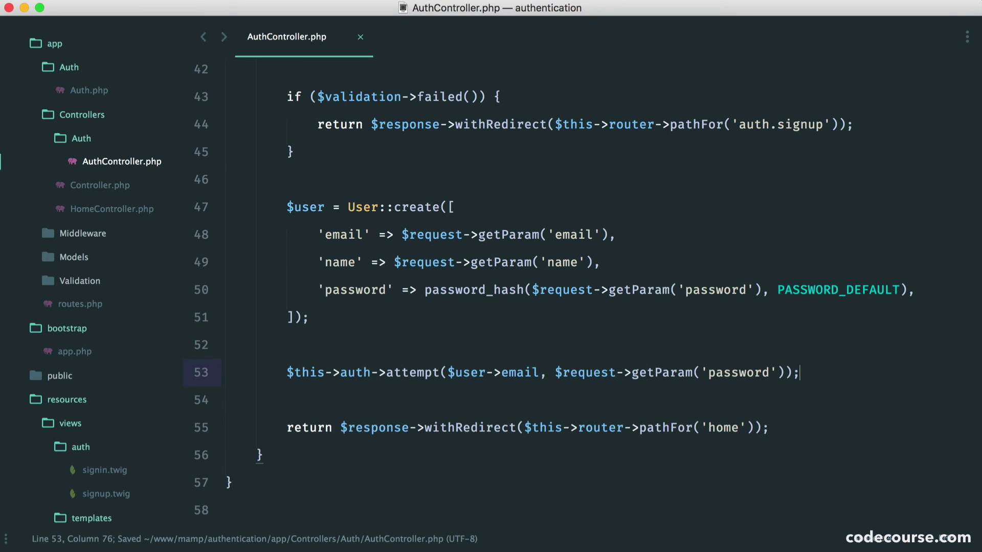
# Step: Review the attempt line and its $user->email argument, then save the file
pyautogui.hotkey('shift', 'Home')
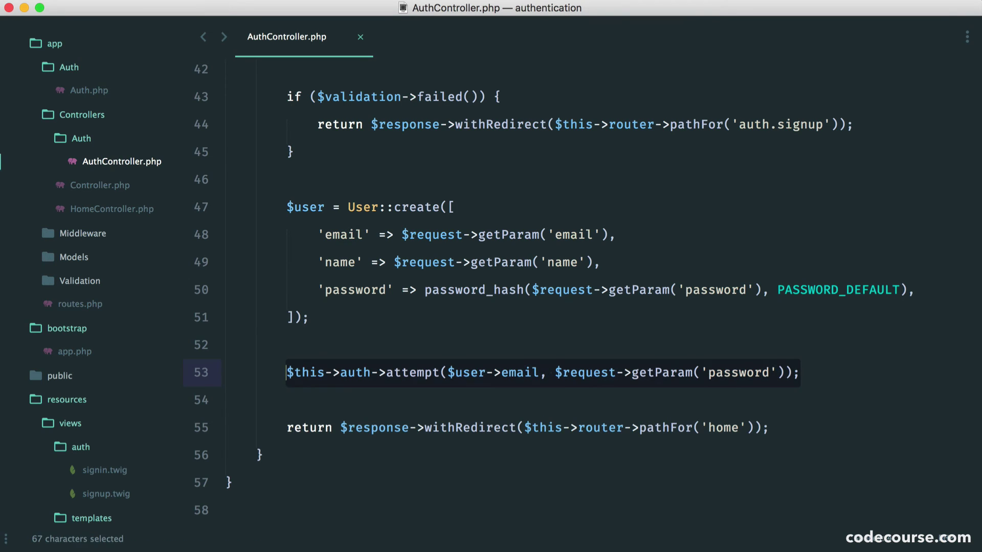
pyautogui.press('End')
pyautogui.press('super+s')
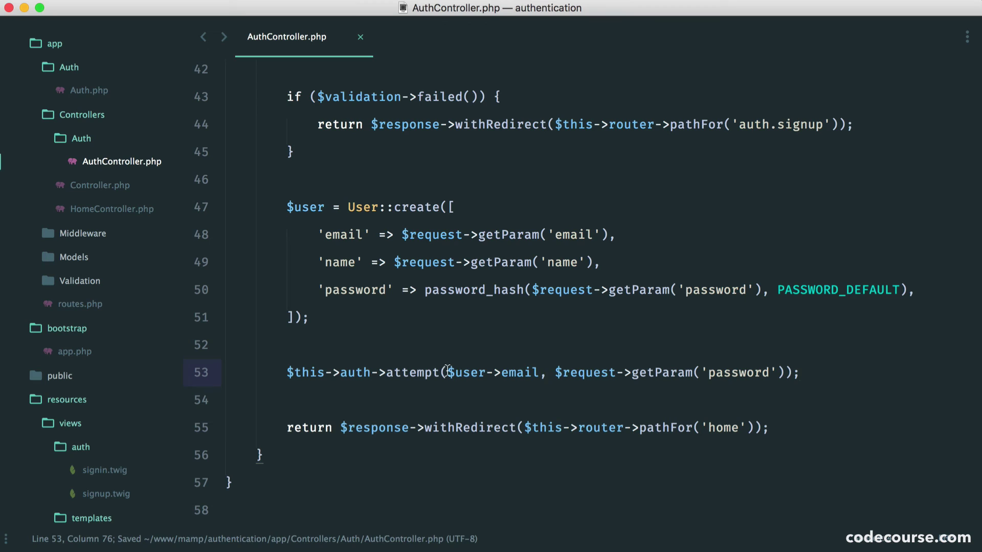
pyautogui.moveTo(448, 372); pyautogui.dragTo(539, 374)
pyautogui.click(854, 378)
pyautogui.press('super+s')
pyautogui.press('super+Tab')
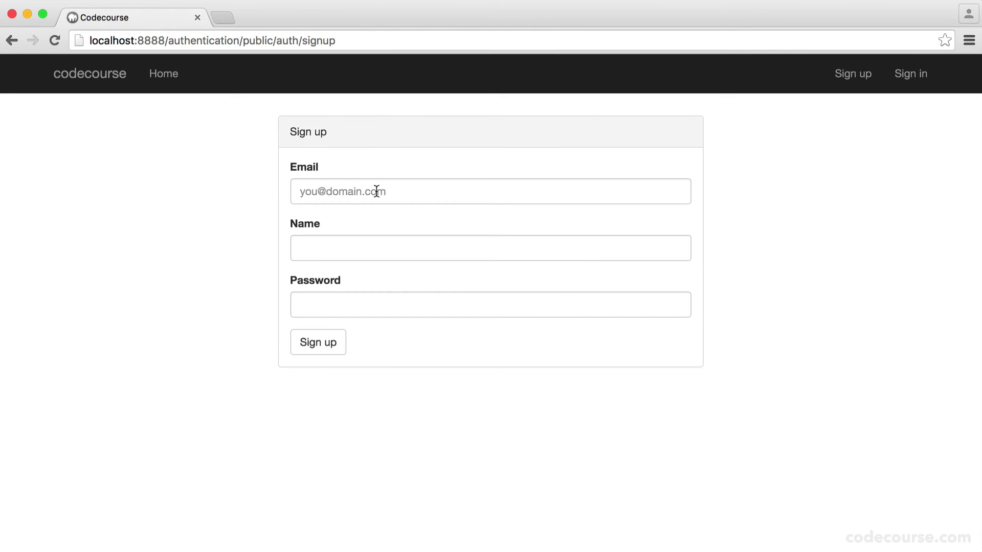
pyautogui.click(377, 192)
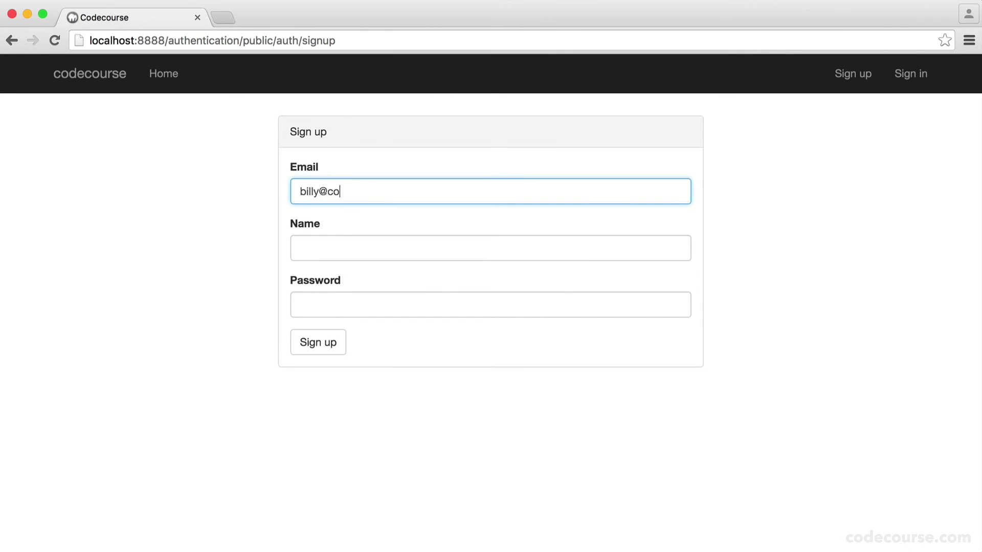
pyautogui.press('Tab')
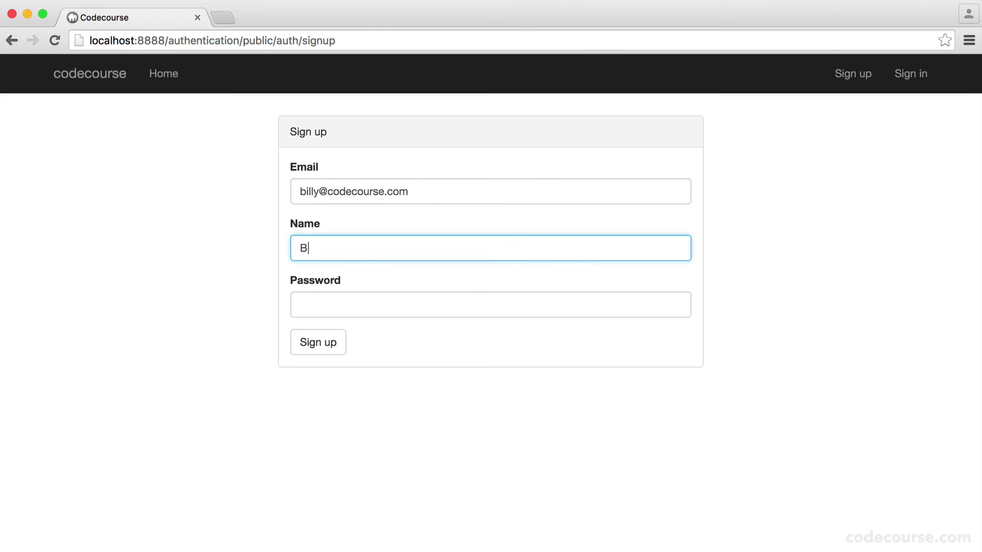
pyautogui.press('Tab')
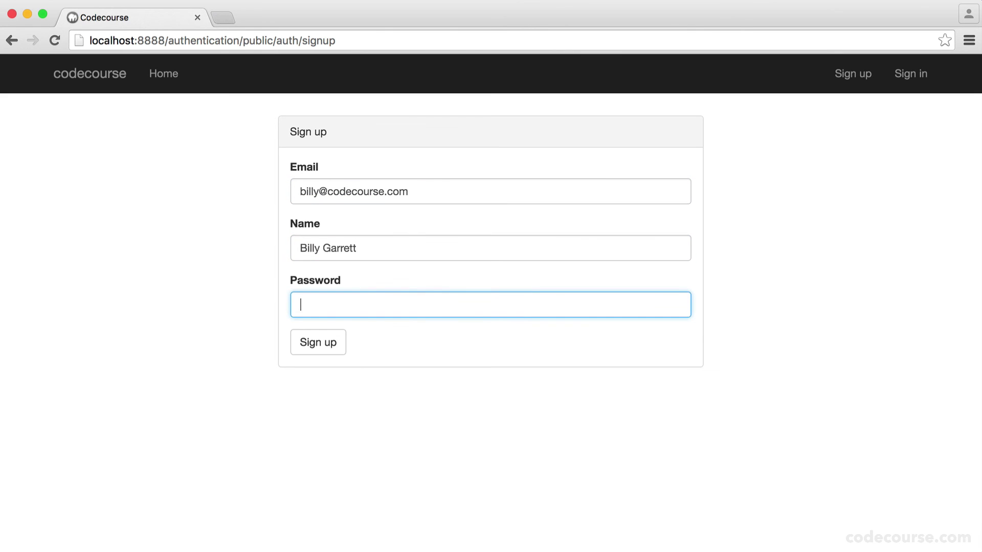
pyautogui.write('password')
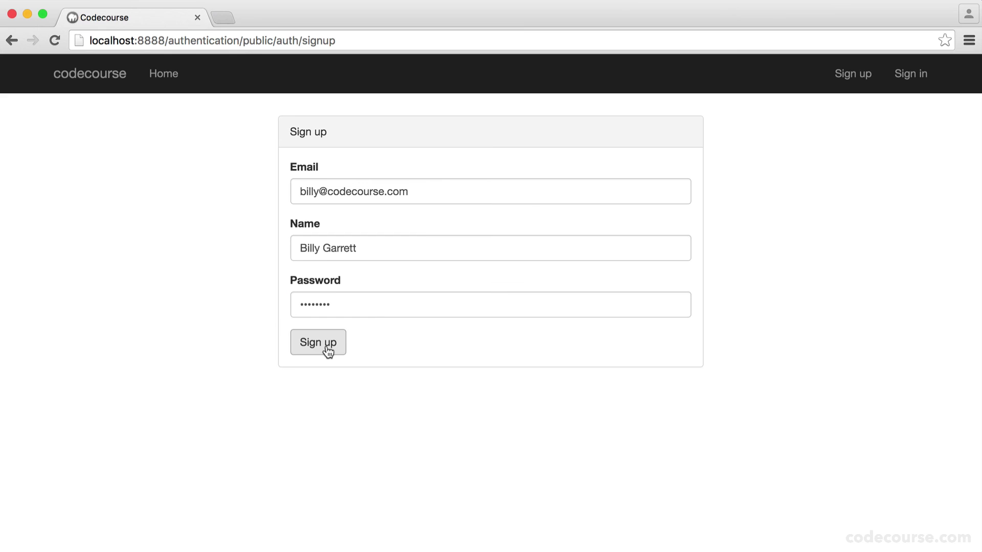
pyautogui.click(317, 342)
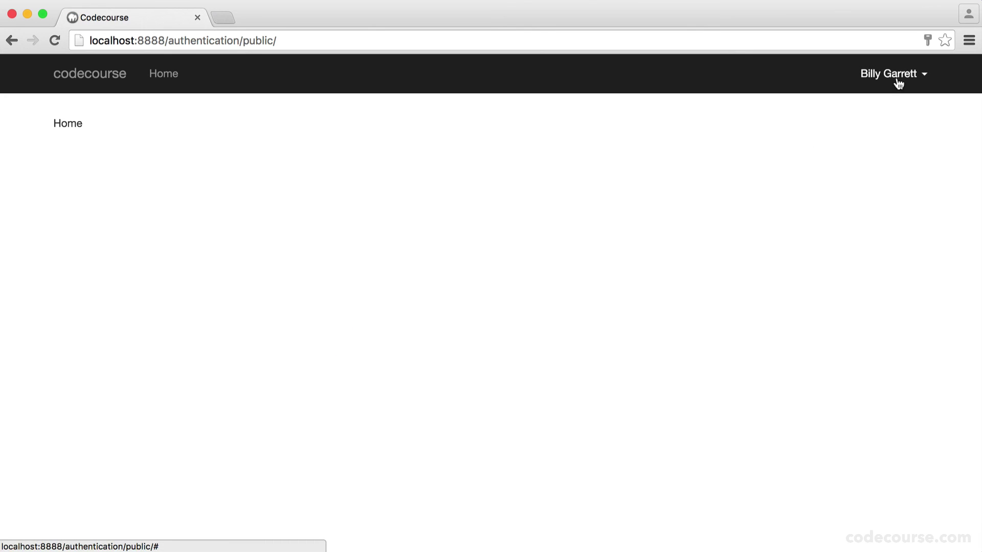
# Step: Confirm the signed-in account menu, then check Billy's new row in Sequel Pro's users table
pyautogui.click(897, 74)
pyautogui.click(474, 371)
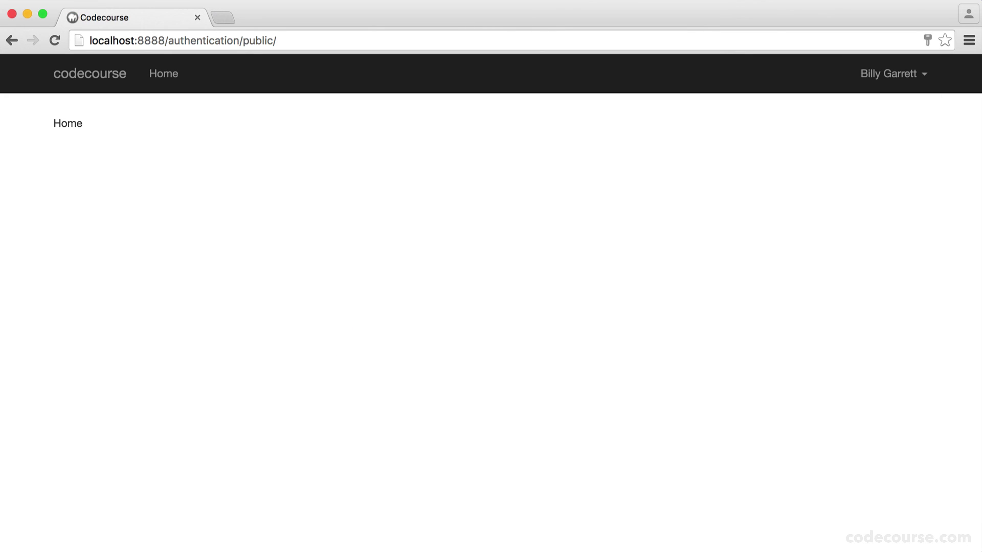
pyautogui.press('super+Tab')
pyautogui.click(299, 502)
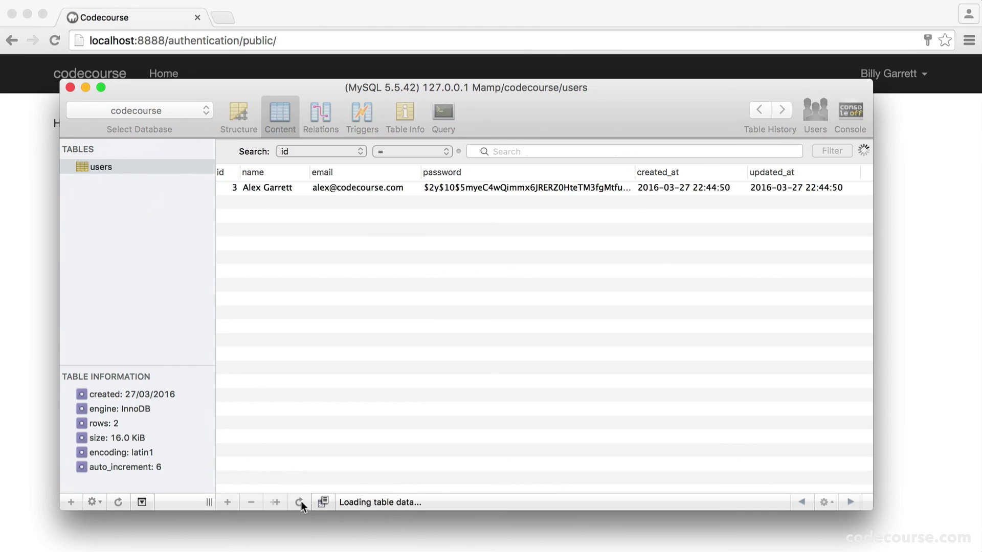
pyautogui.click(25, 210)
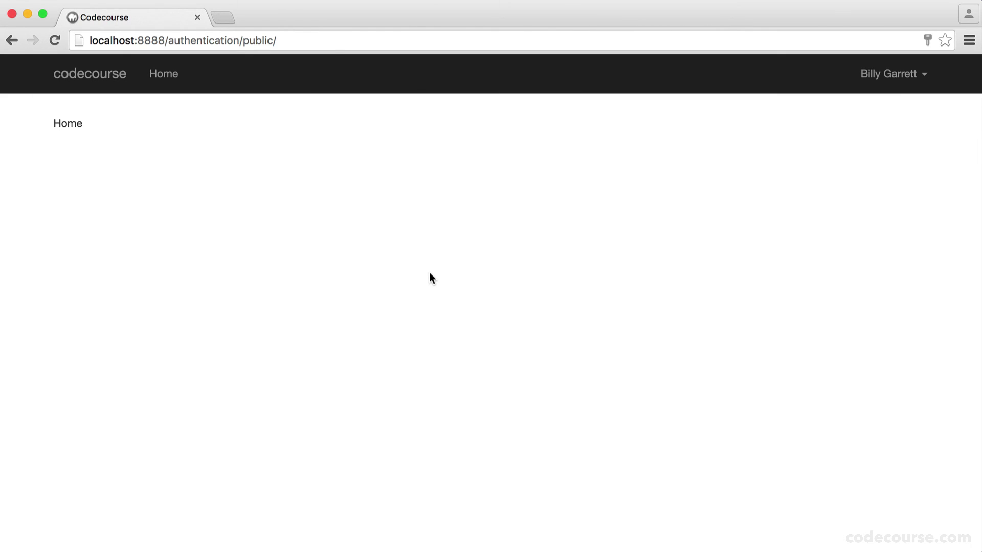